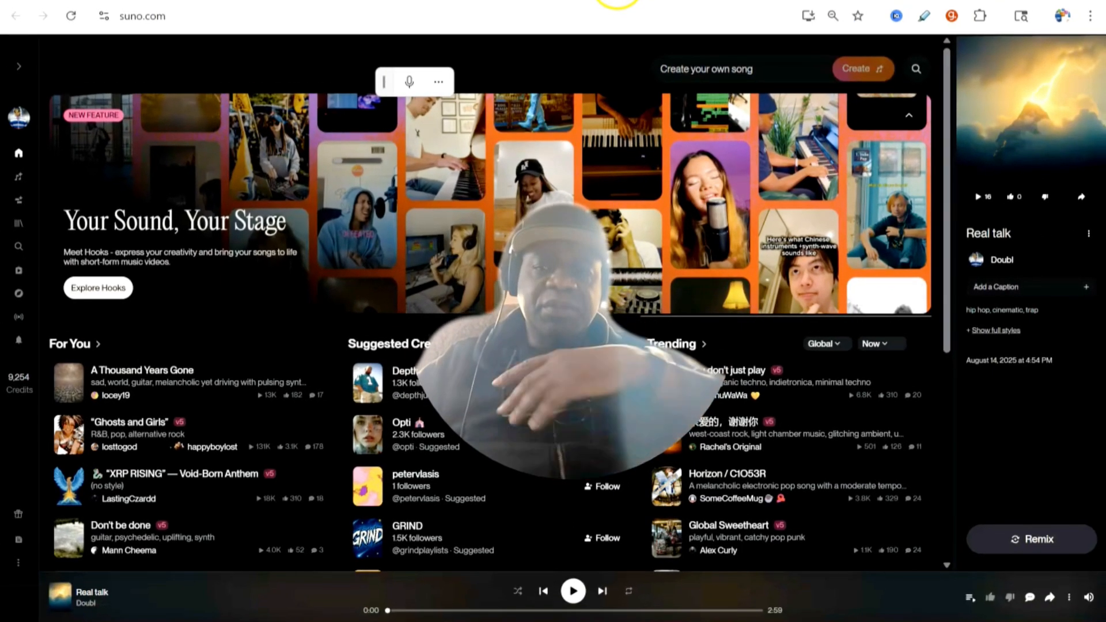
Step: Play the Real talk song from the song library, then pause it
click(619, 1)
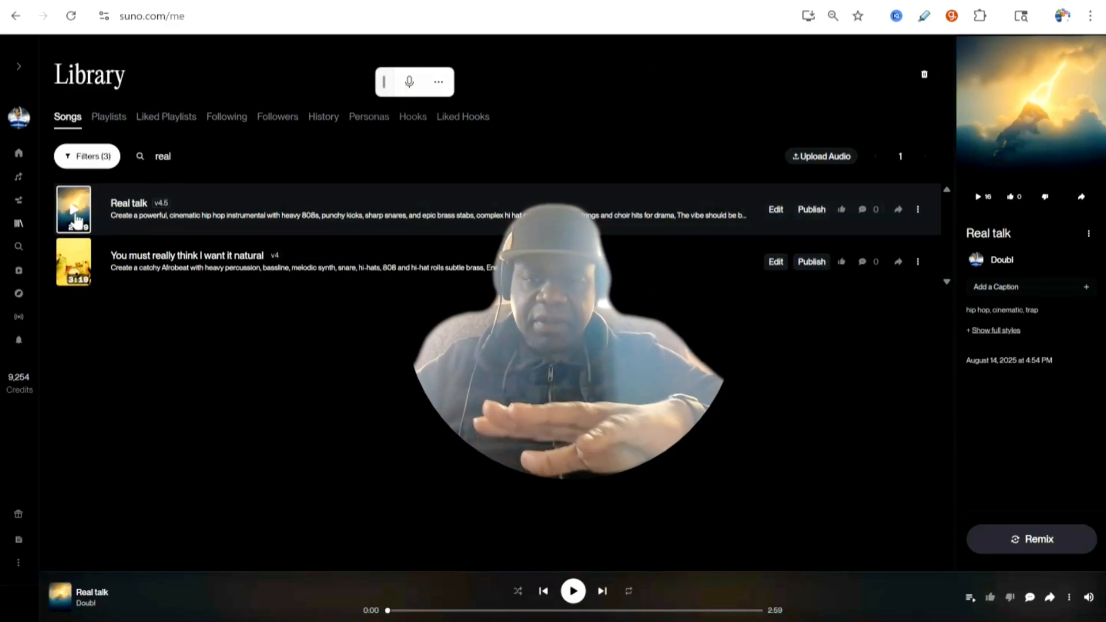
click(76, 219)
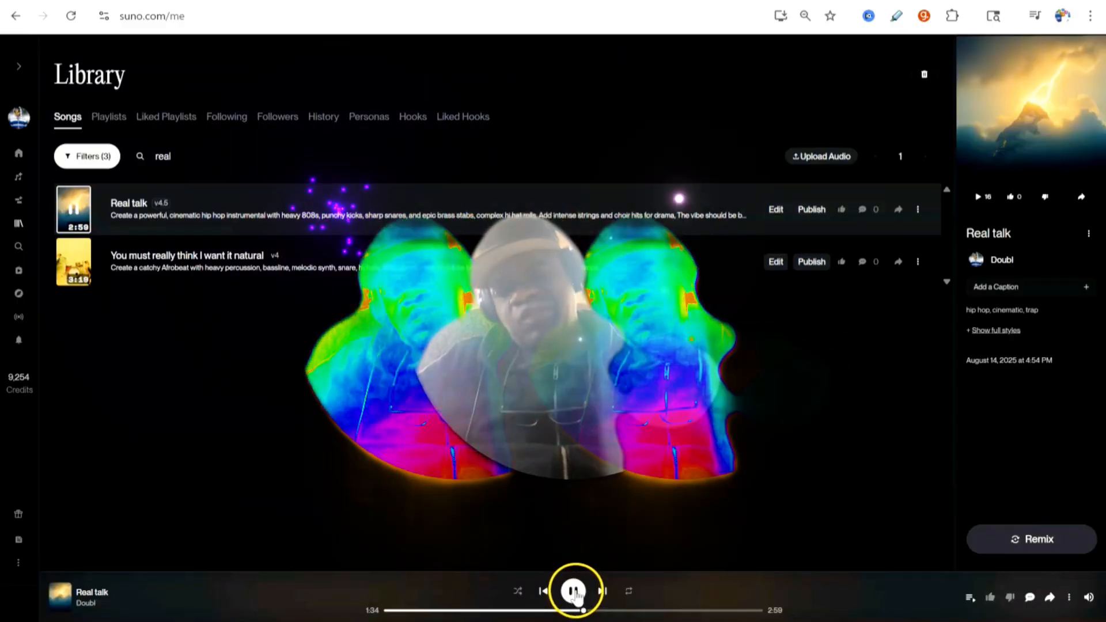
click(573, 591)
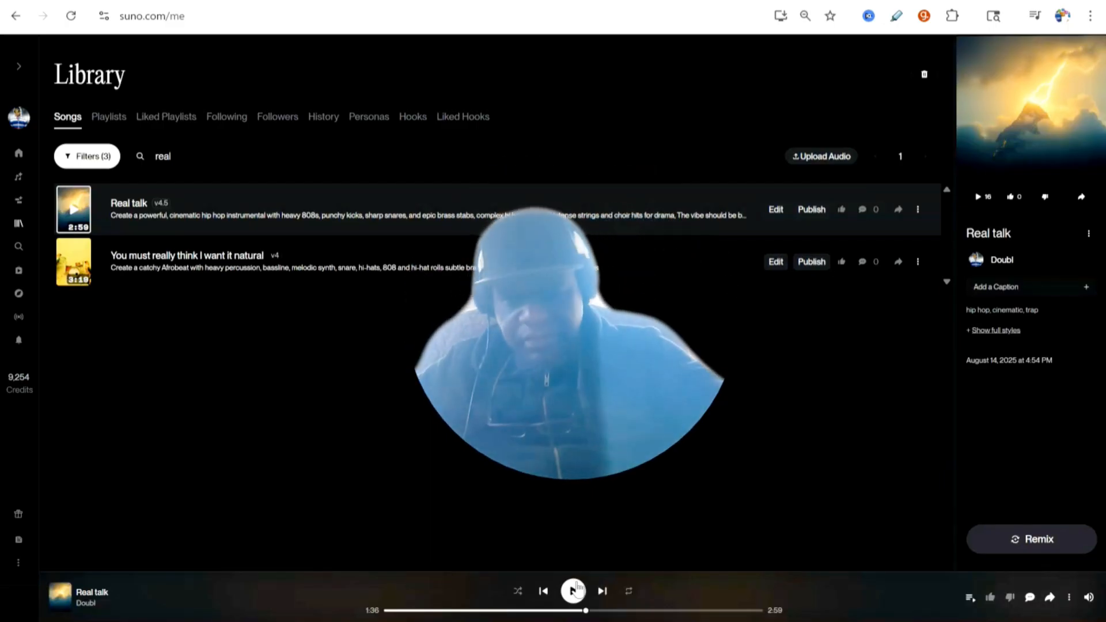
Step: Open the Real talk song in Studio through its Remix/Edit options
click(918, 210)
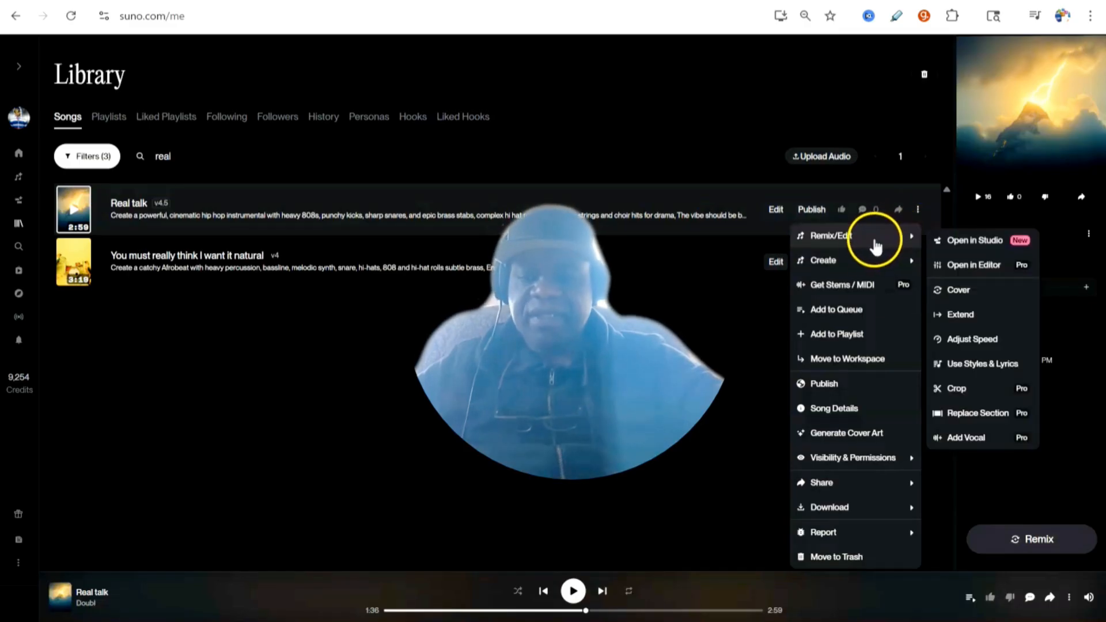
mouse_move(861, 261)
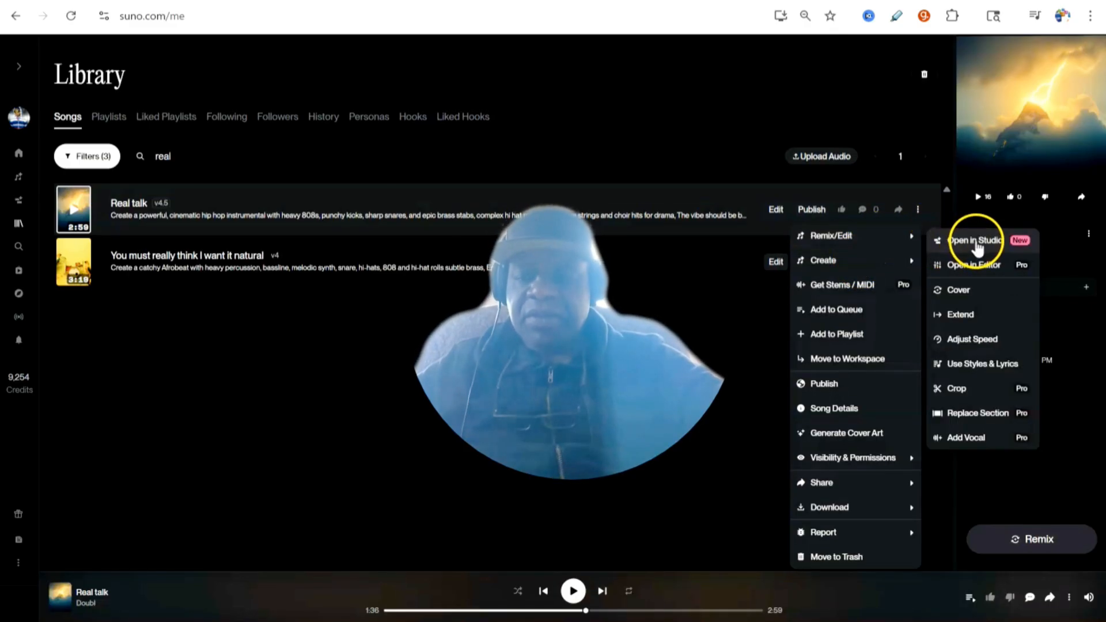
click(977, 243)
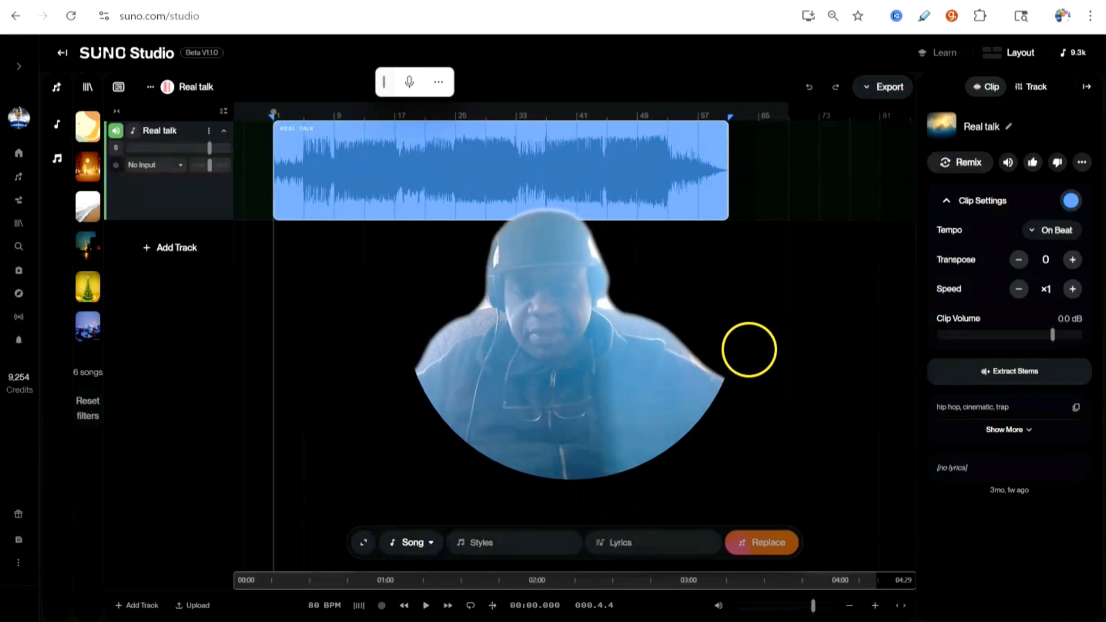
Step: Add a new track below Real talk and set its instrument type to Vocals
click(179, 253)
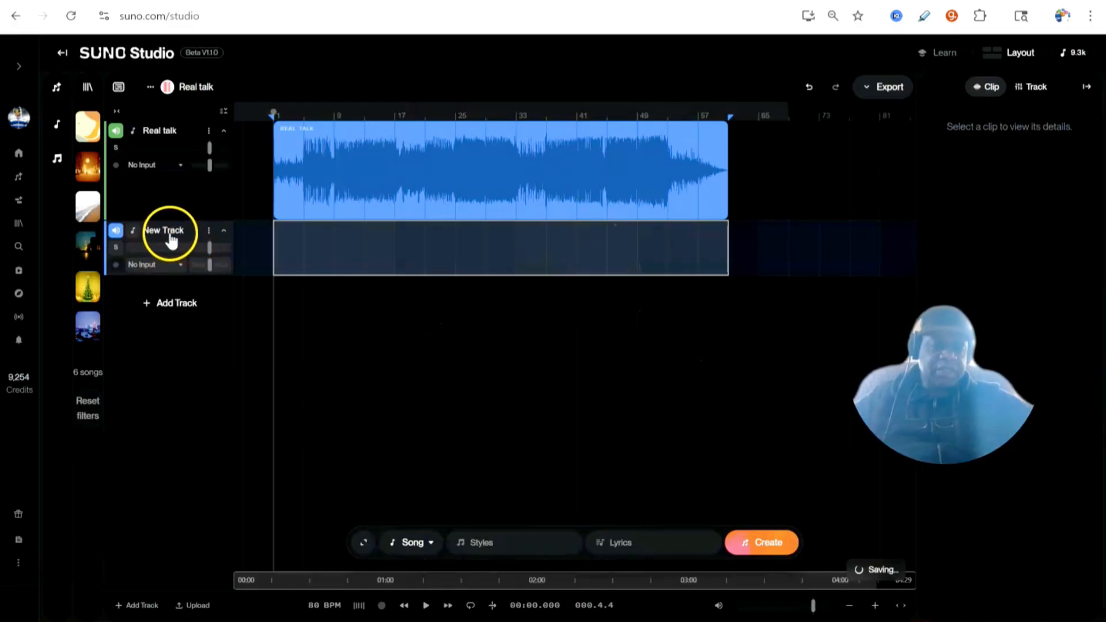
click(171, 240)
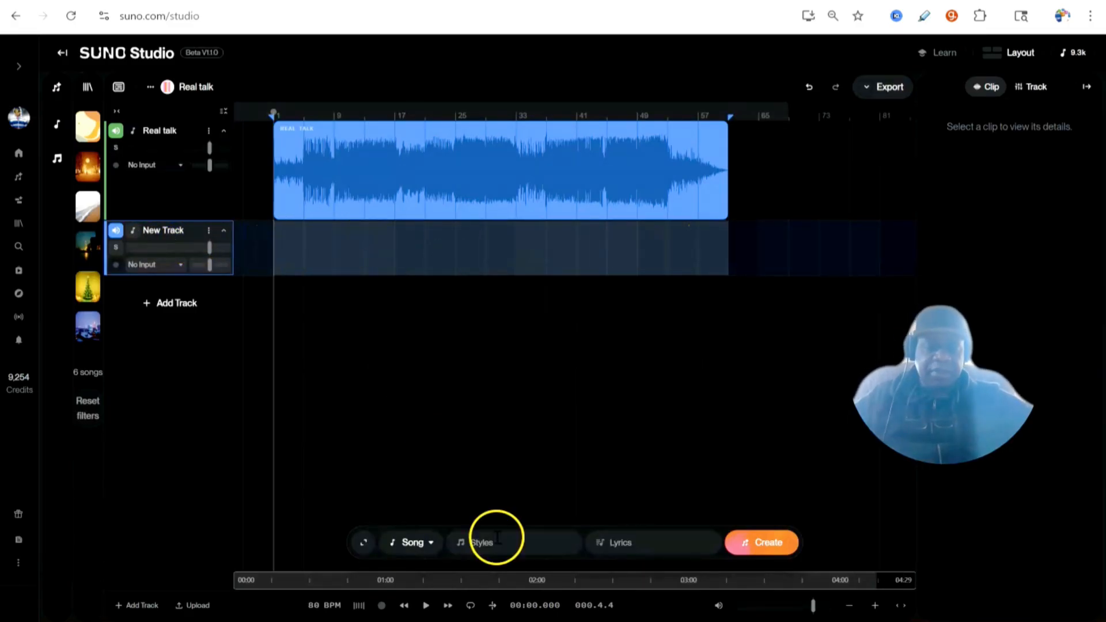
click(429, 546)
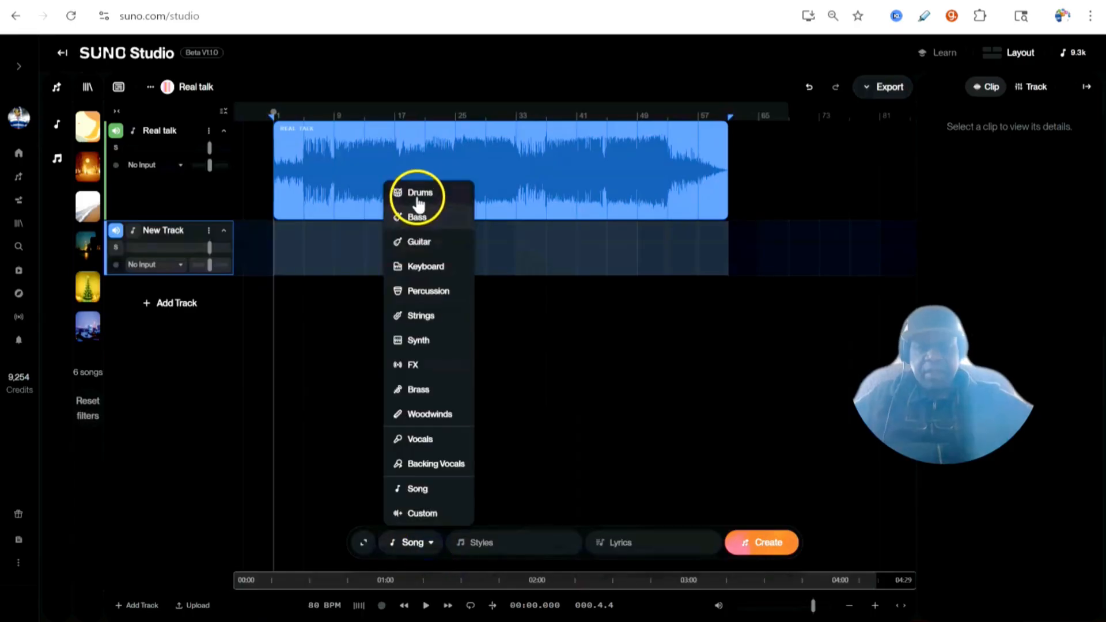
click(421, 441)
Step: Enter the vocal style prompt hiphop rap style motivating
click(497, 546)
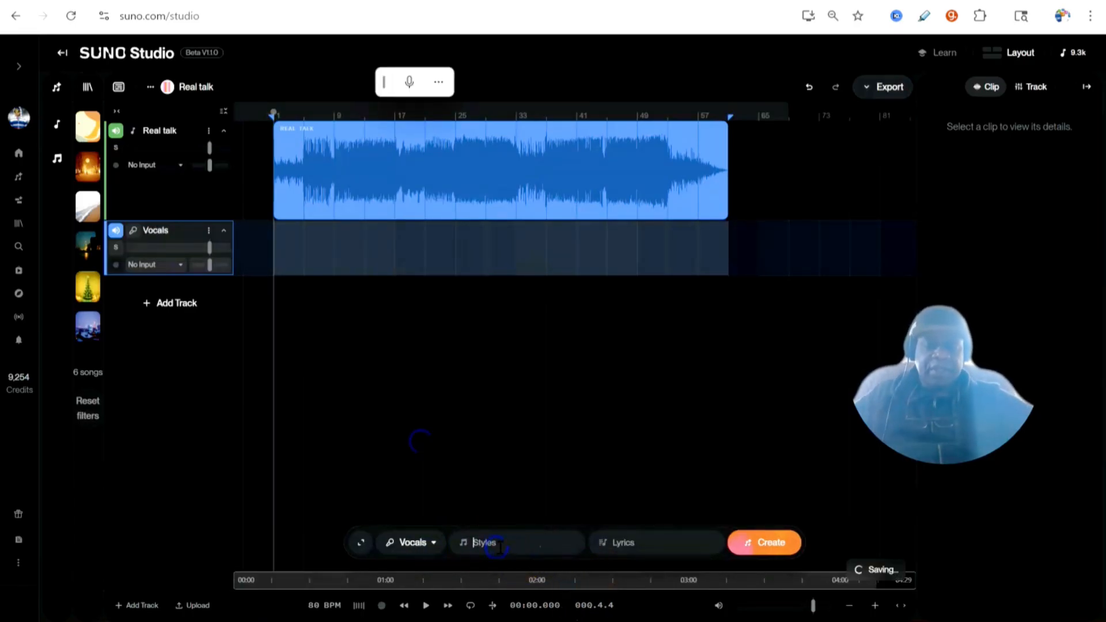
click(526, 534)
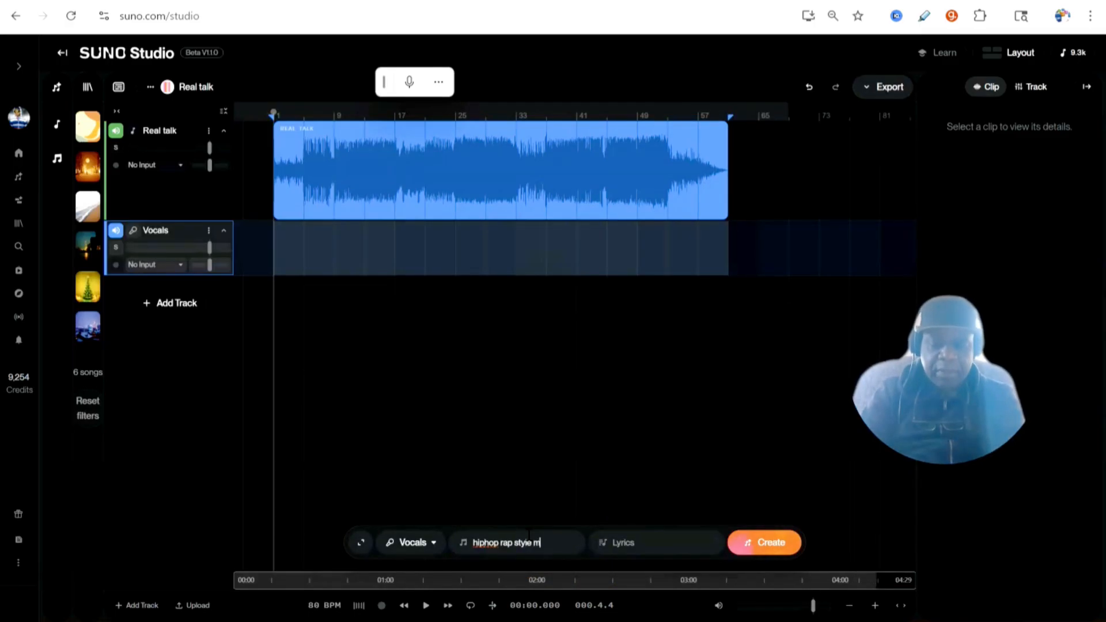
text(hiphop rap style motivating)
click(504, 550)
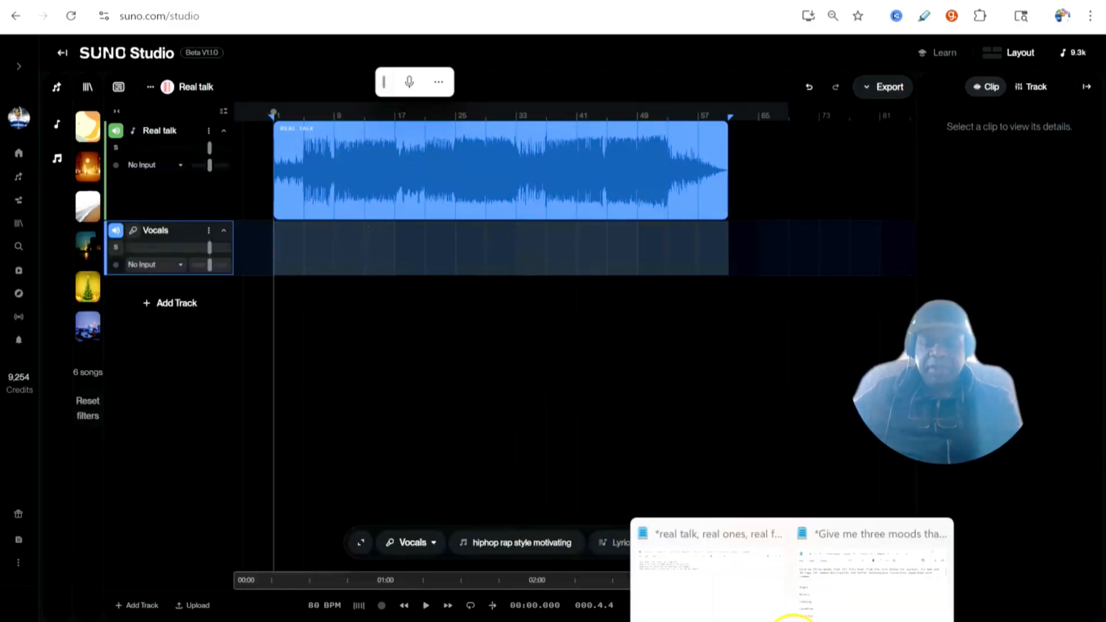
Step: Copy the four lyric lines from the text editor and paste them into the lyrics field
click(802, 619)
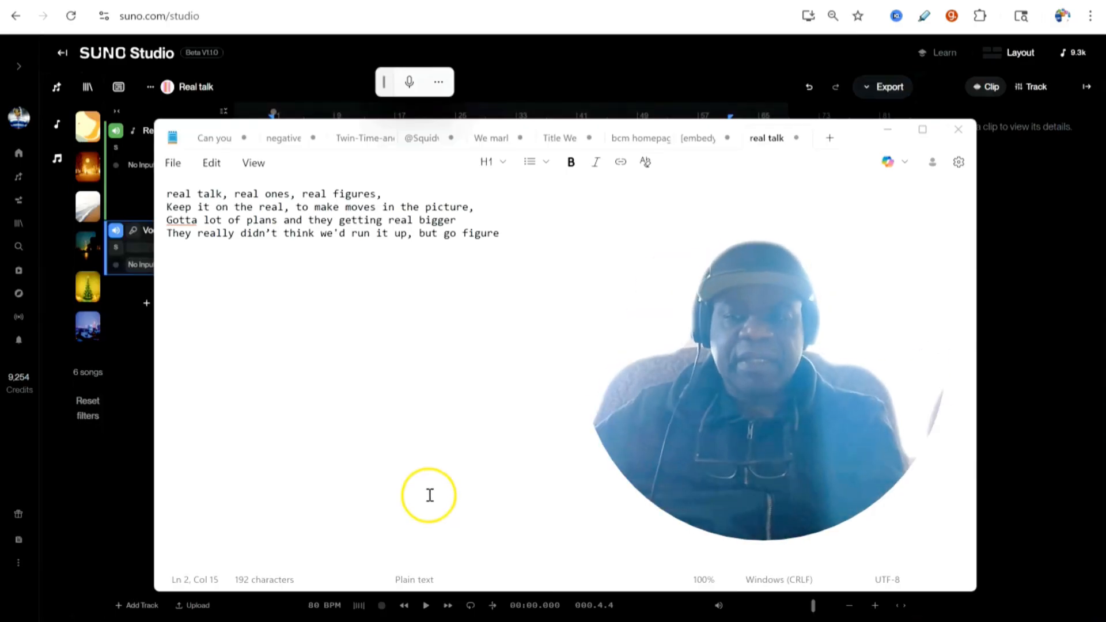
drag(500, 233, 167, 193)
key(ctrl+c)
key(alt+Tab)
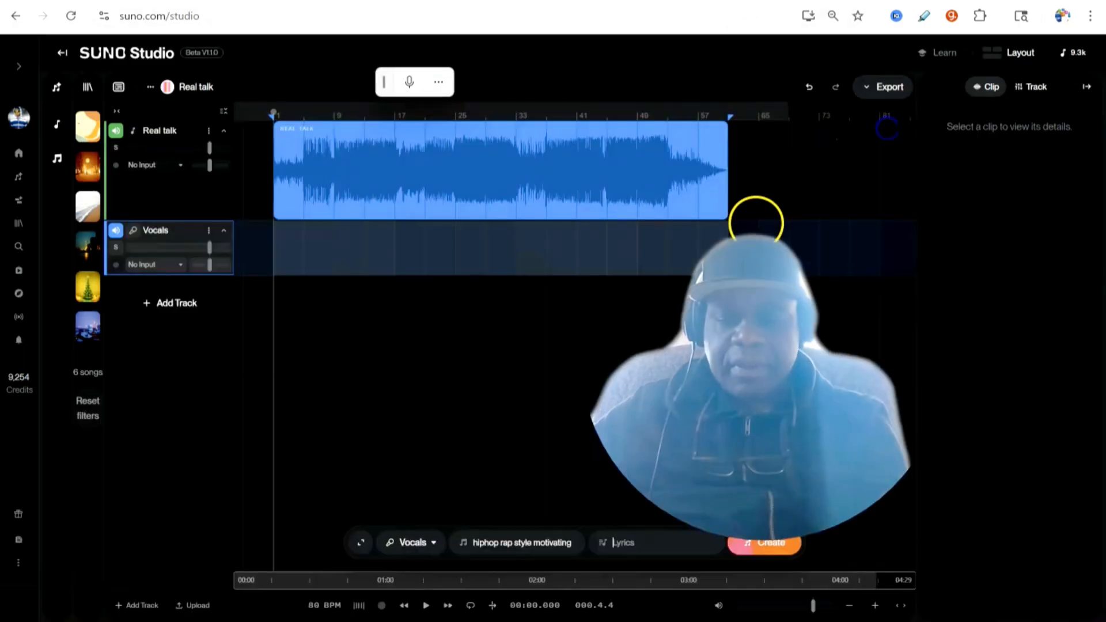
key(ctrl+v)
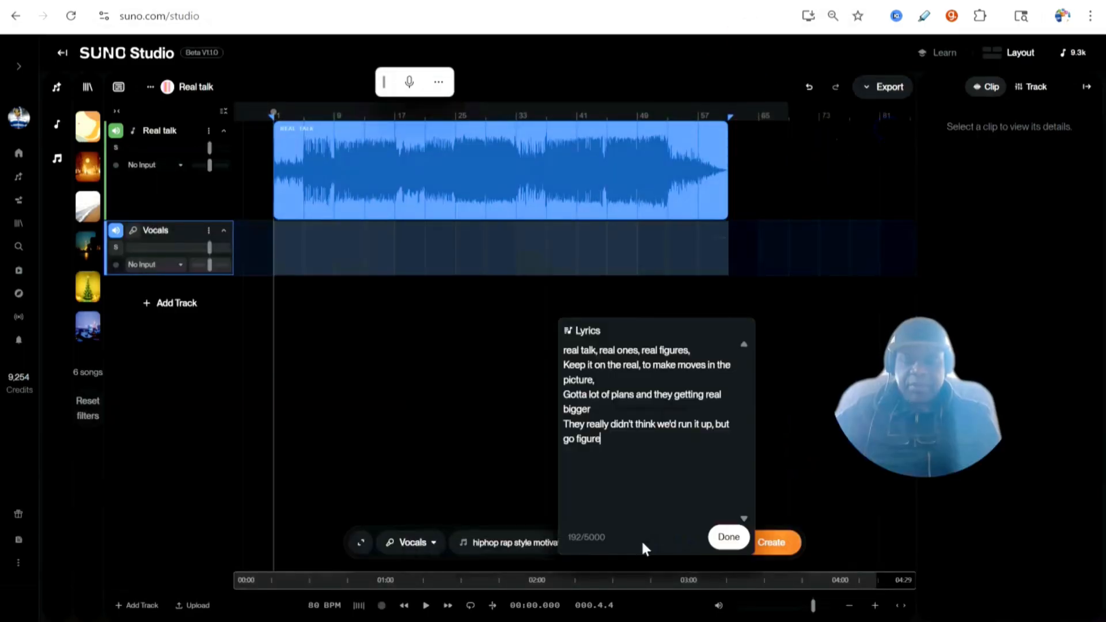
click(728, 537)
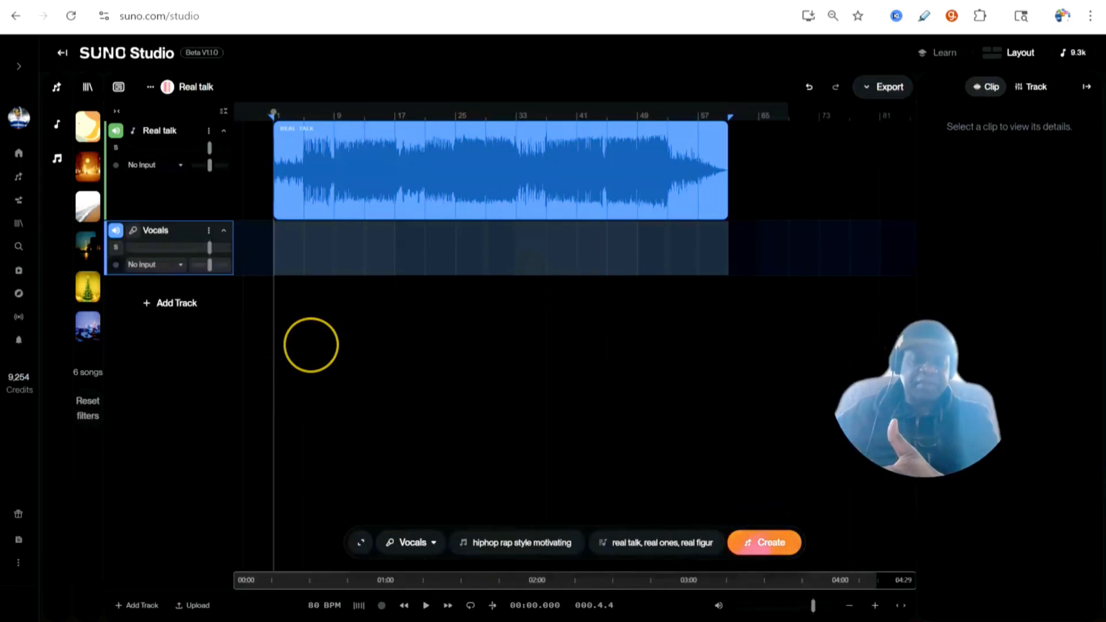
Step: Select a region on the Vocals track from about bar 5 to bar 9 and create vocals for it
click(448, 247)
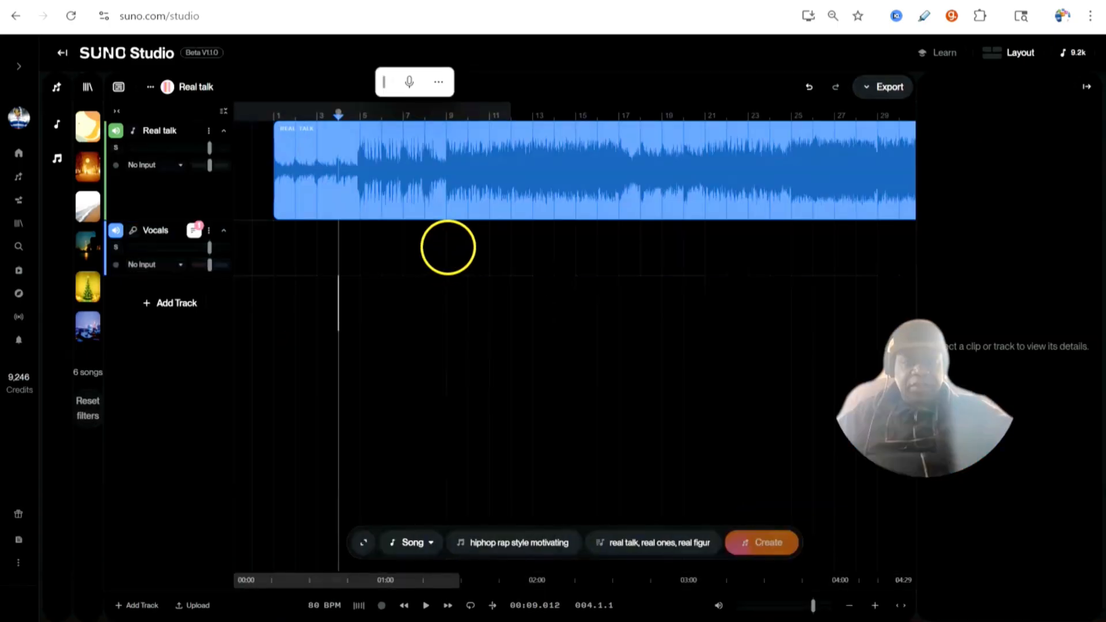
drag(357, 239, 439, 258)
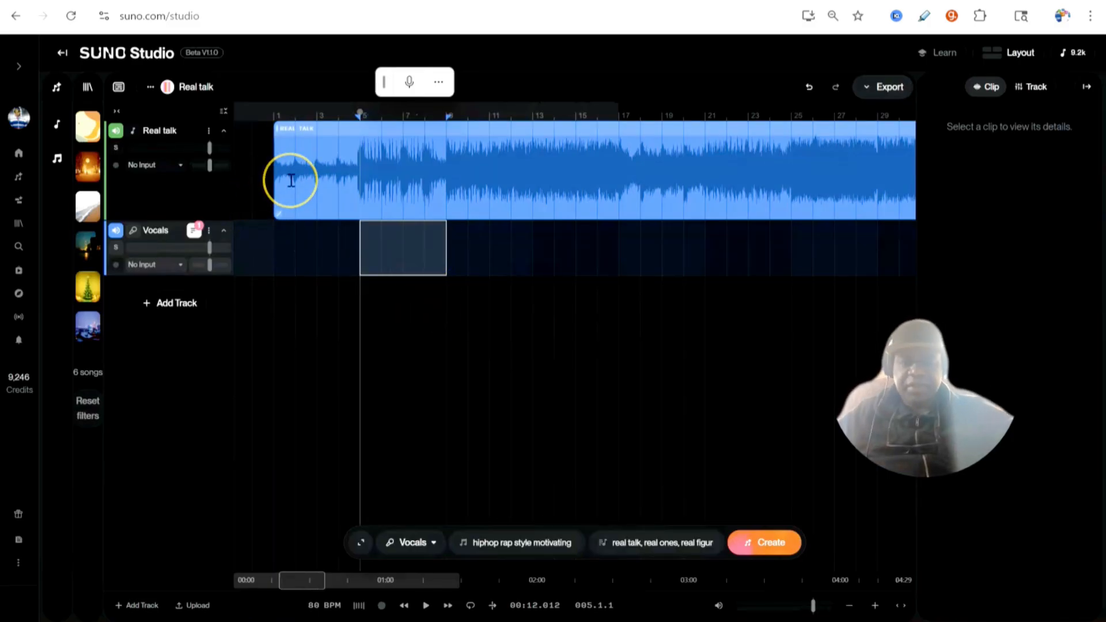
click(510, 547)
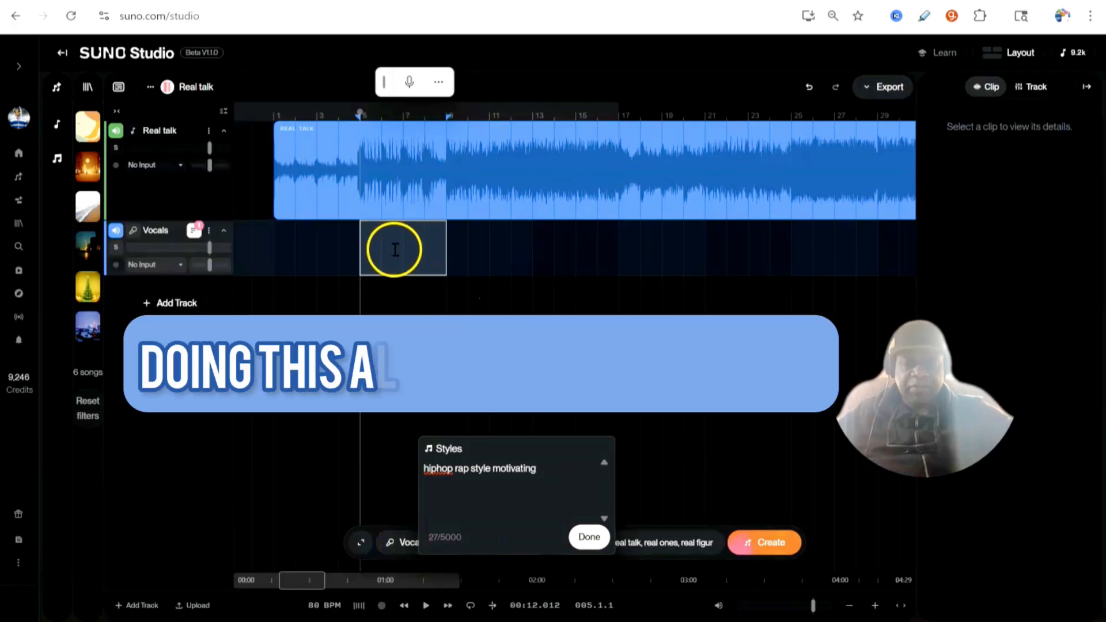
click(772, 543)
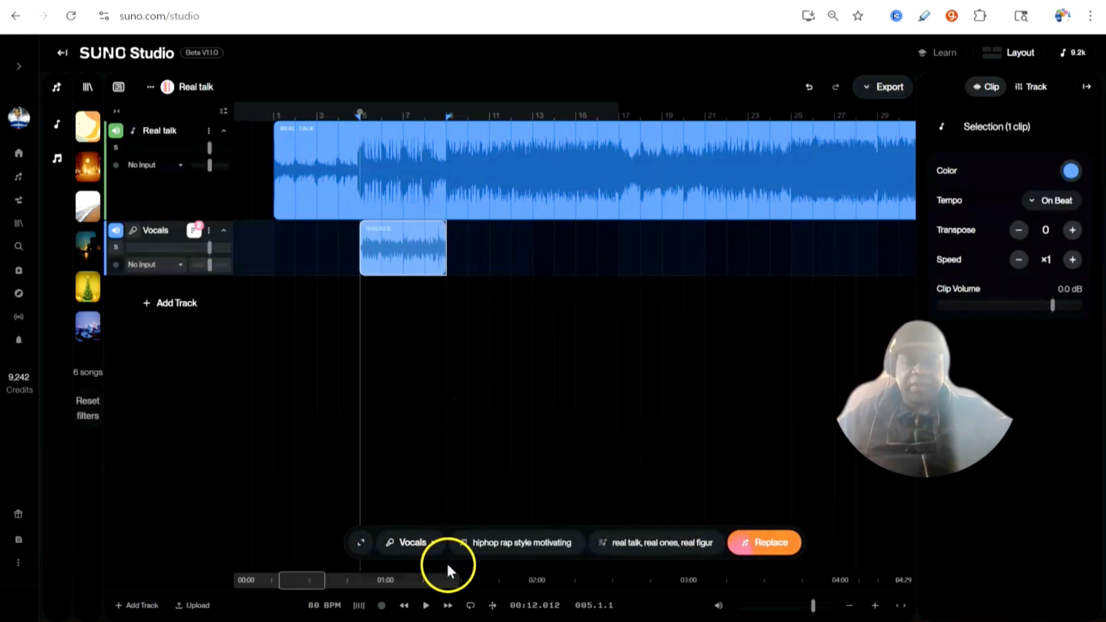
Step: Play the arrangement from the start to hear the generated vocal clip, then pause
click(403, 606)
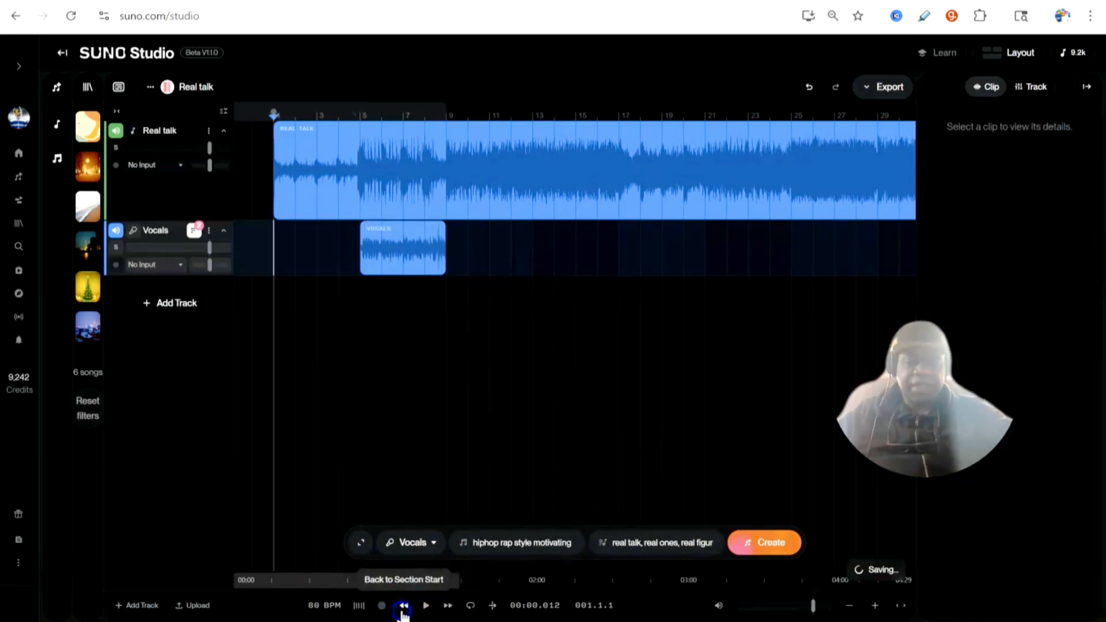
click(426, 605)
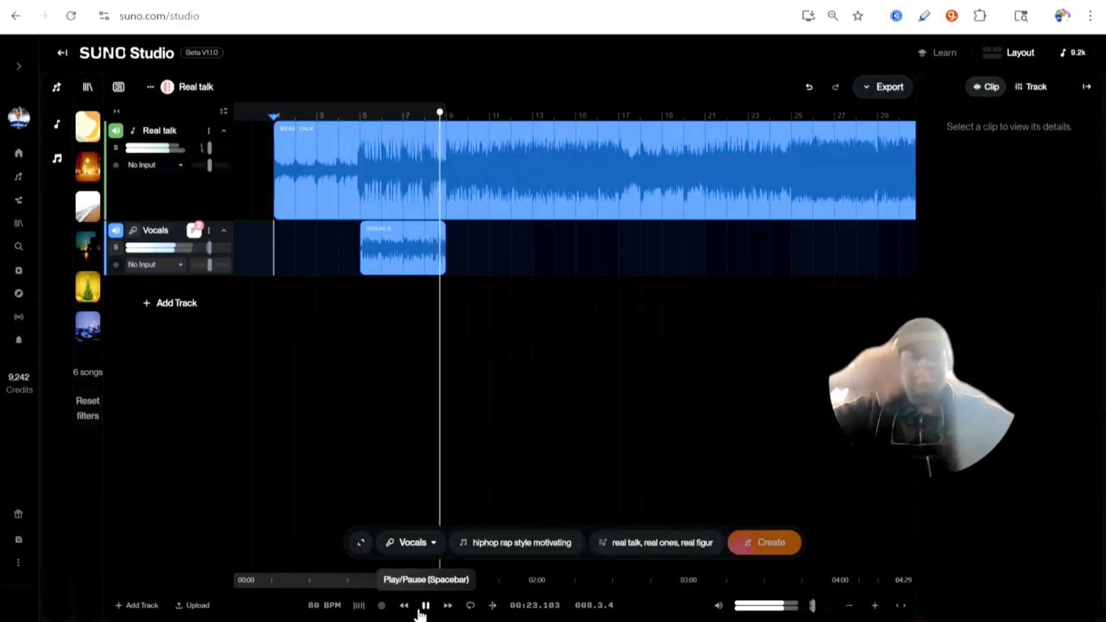
click(425, 604)
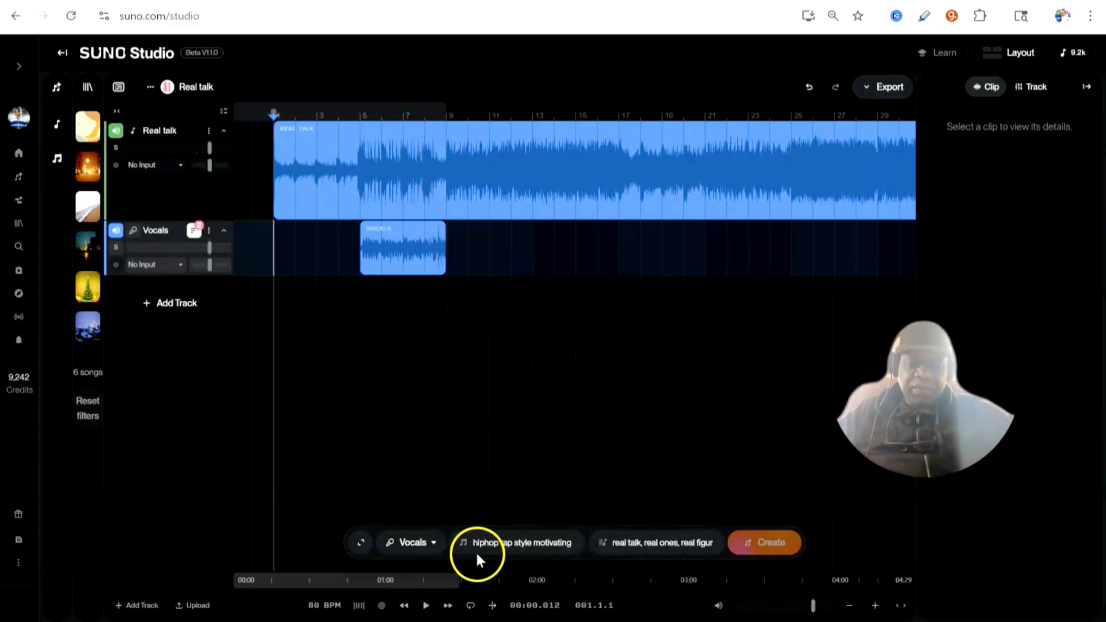
Step: Duplicate the generated vocal clip on the Vocals track
scroll(562, 458, down, 3)
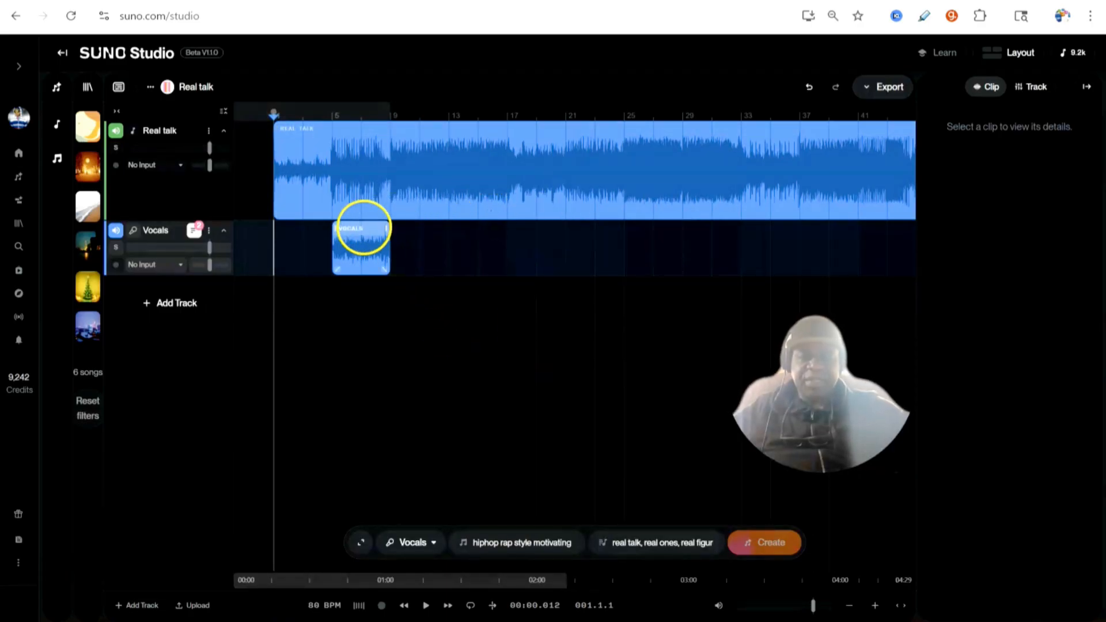
click(363, 232)
right_click(368, 233)
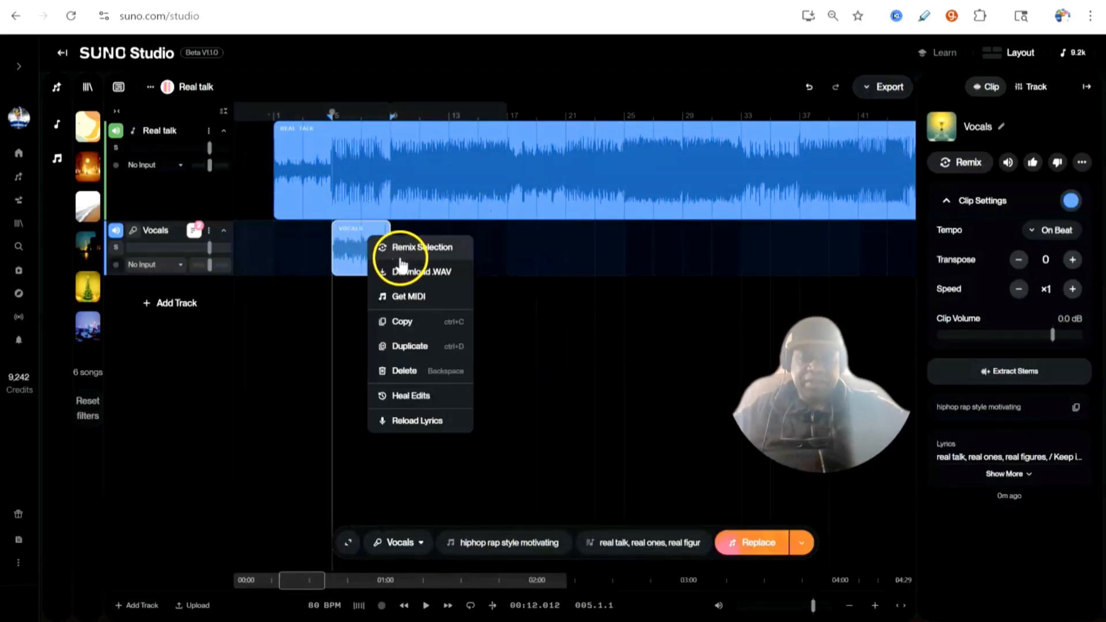
click(409, 346)
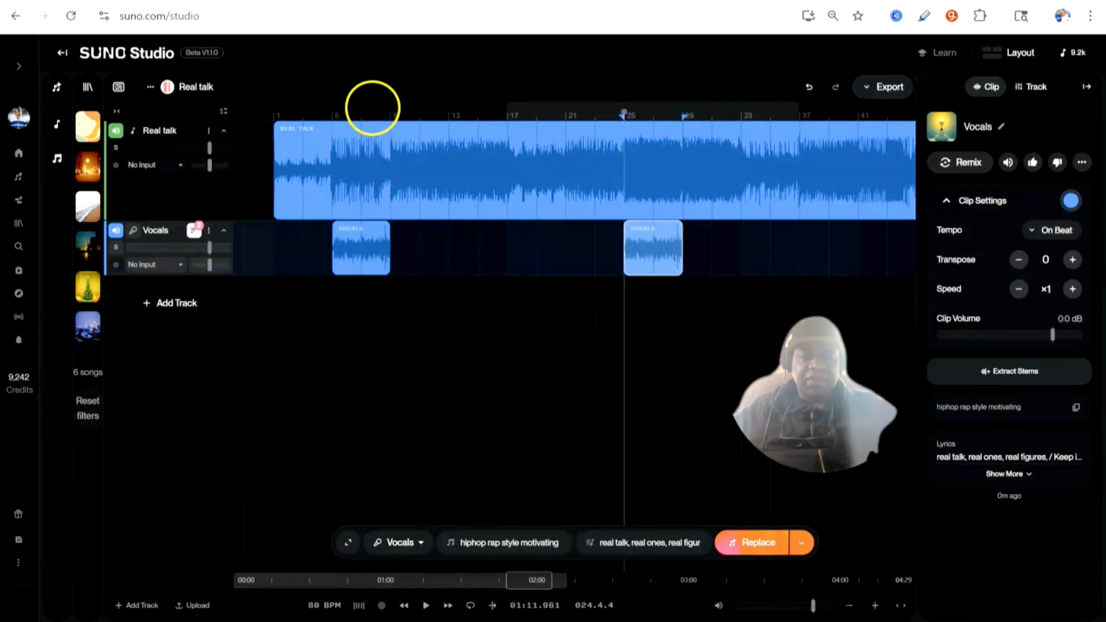
Step: Play the arrangement from the beginning to hear both vocal clips
click(371, 107)
click(464, 494)
click(423, 605)
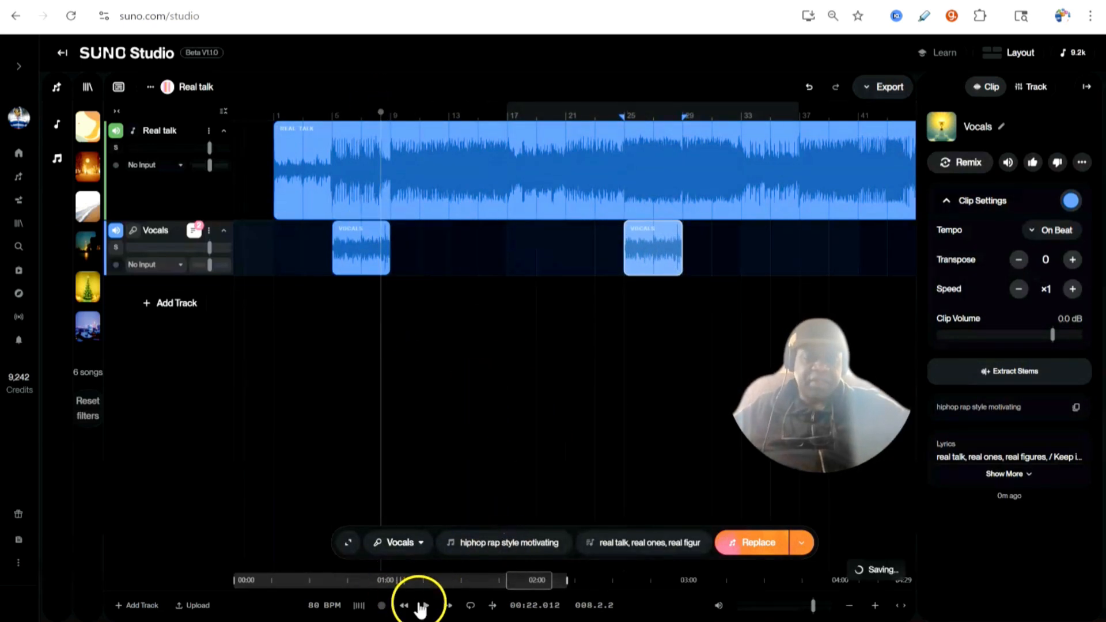
click(405, 609)
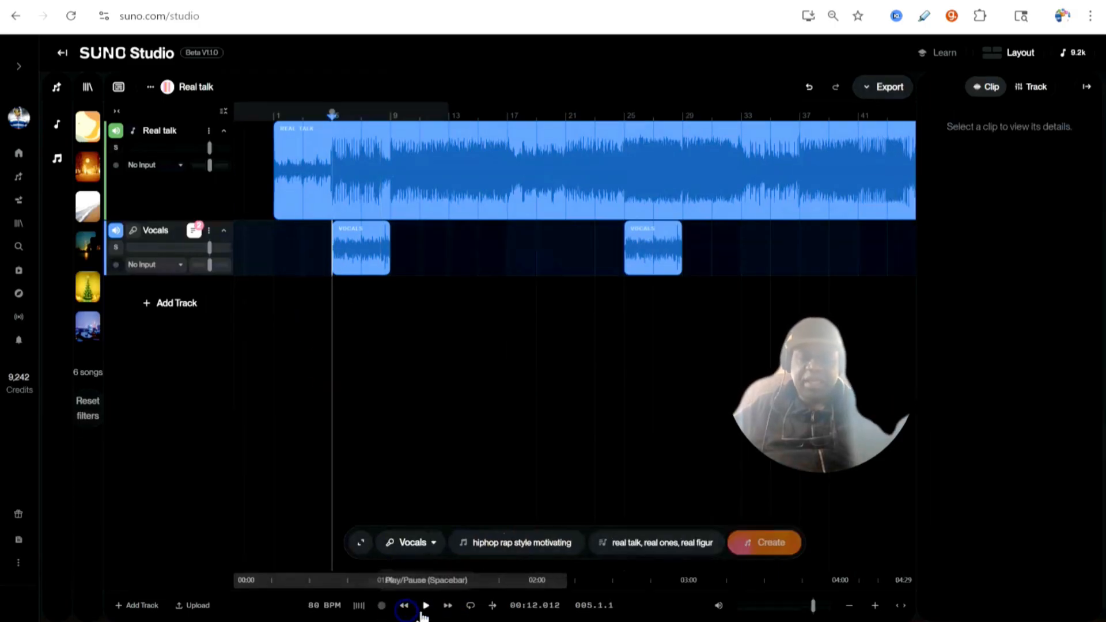
click(405, 609)
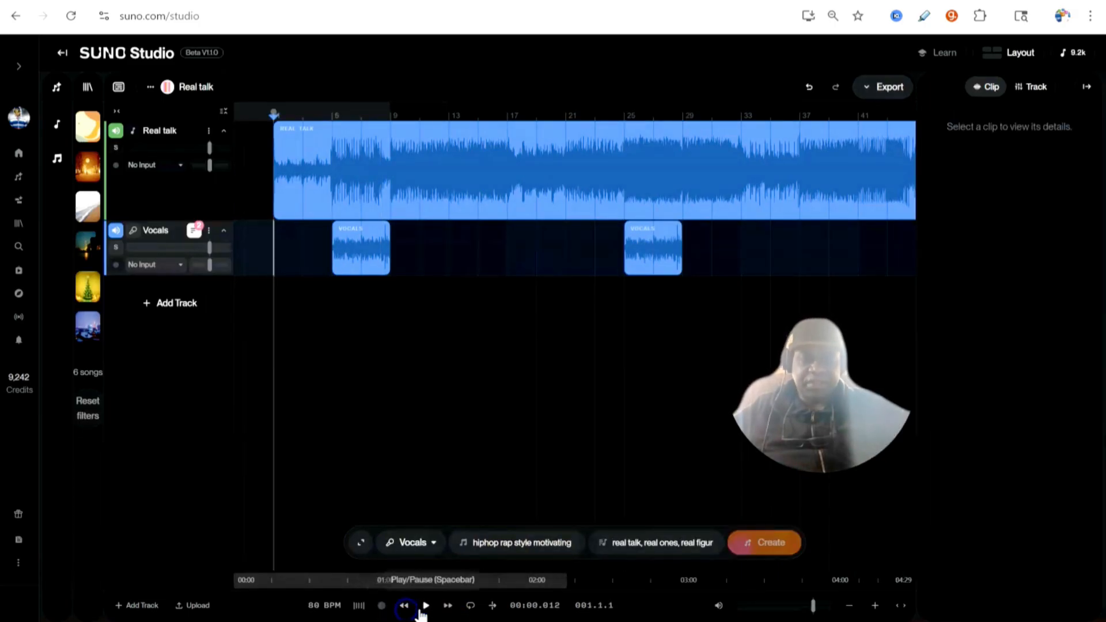
click(426, 609)
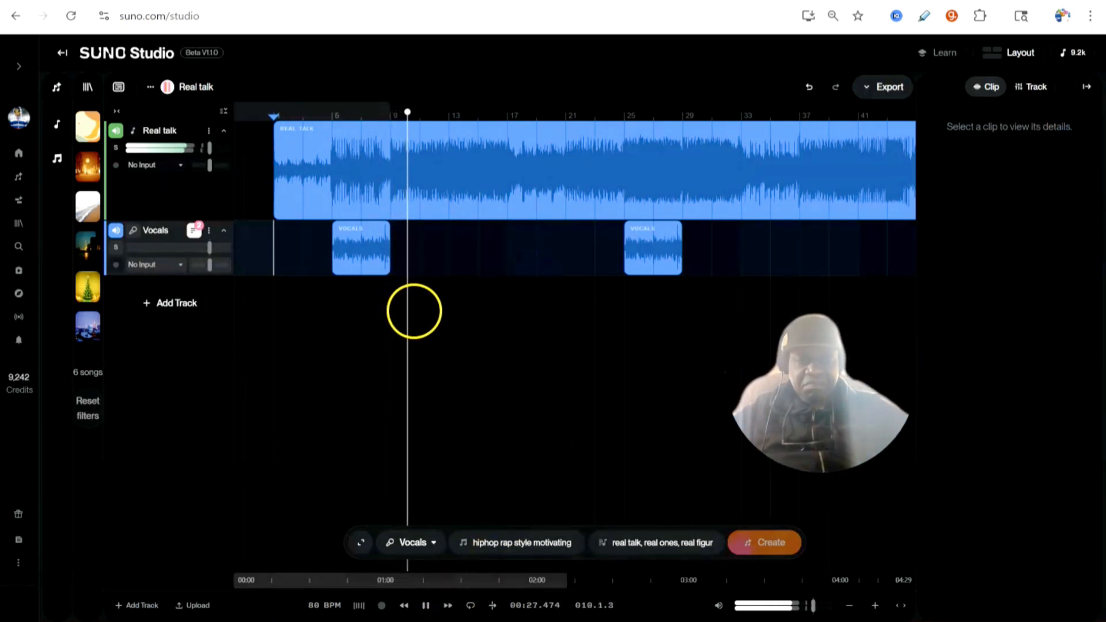
Step: Move the second vocal clip earlier on the Vocals track so it starts at about bar 21
click(651, 232)
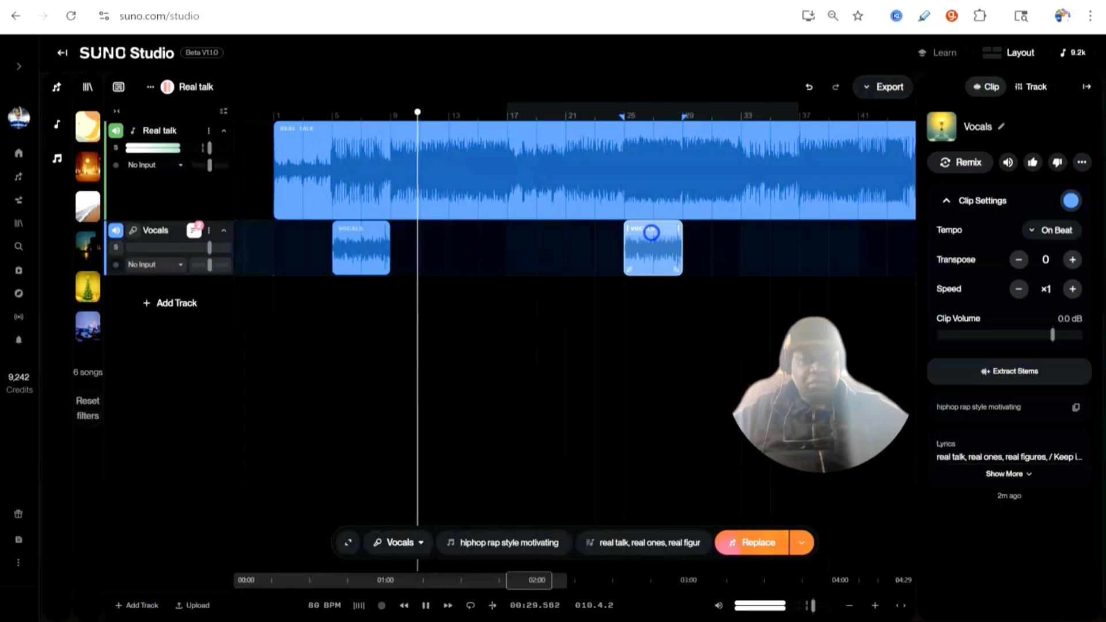
drag(652, 232, 616, 235)
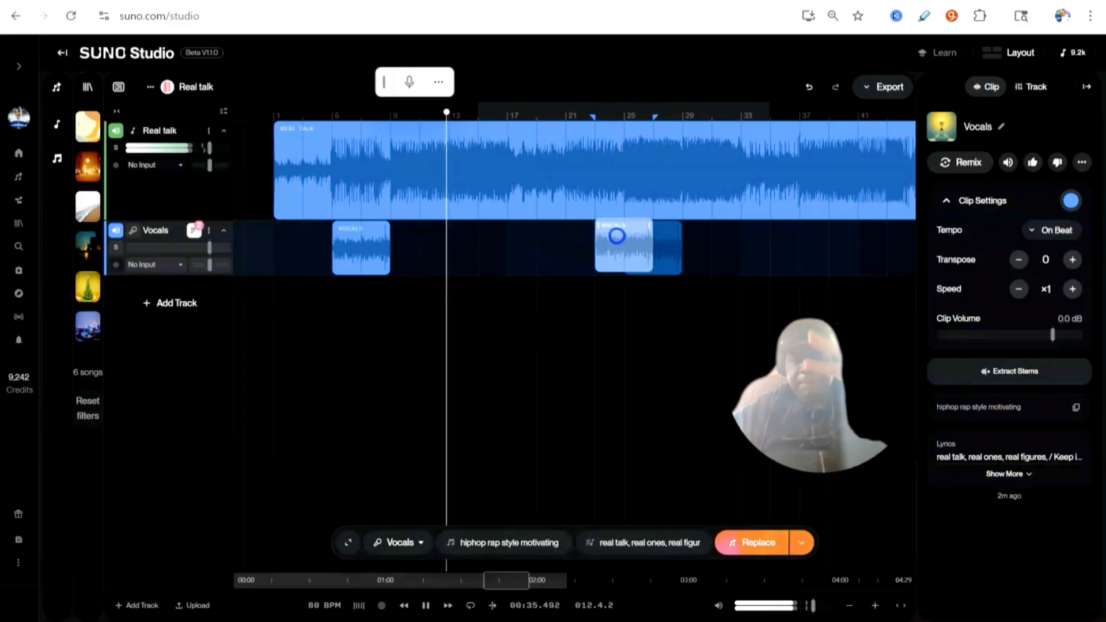
drag(617, 236, 613, 234)
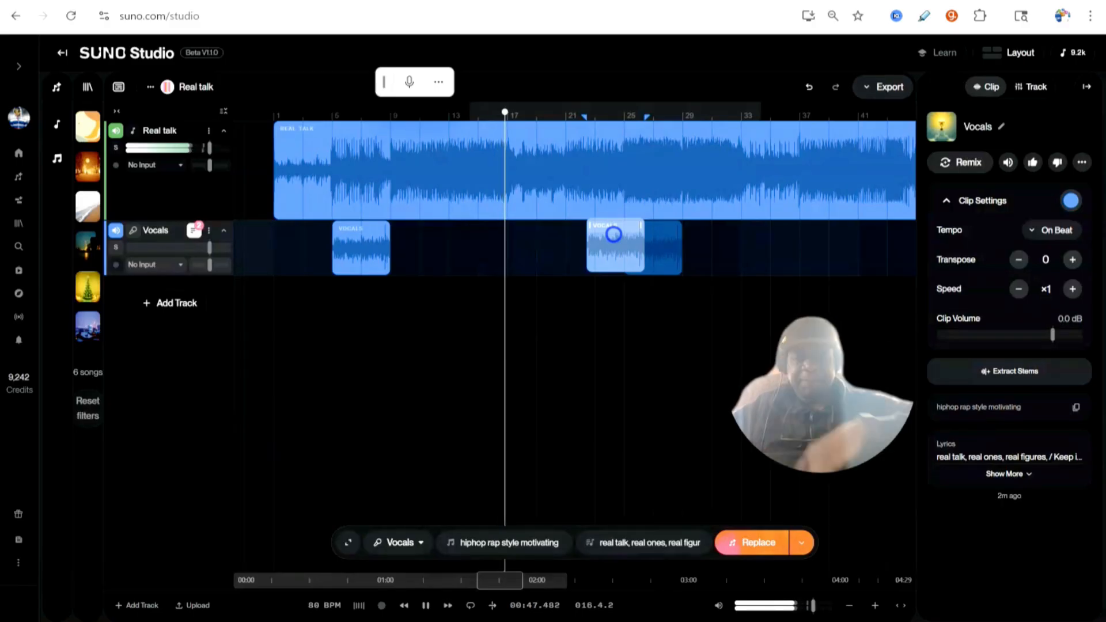
drag(613, 234, 594, 241)
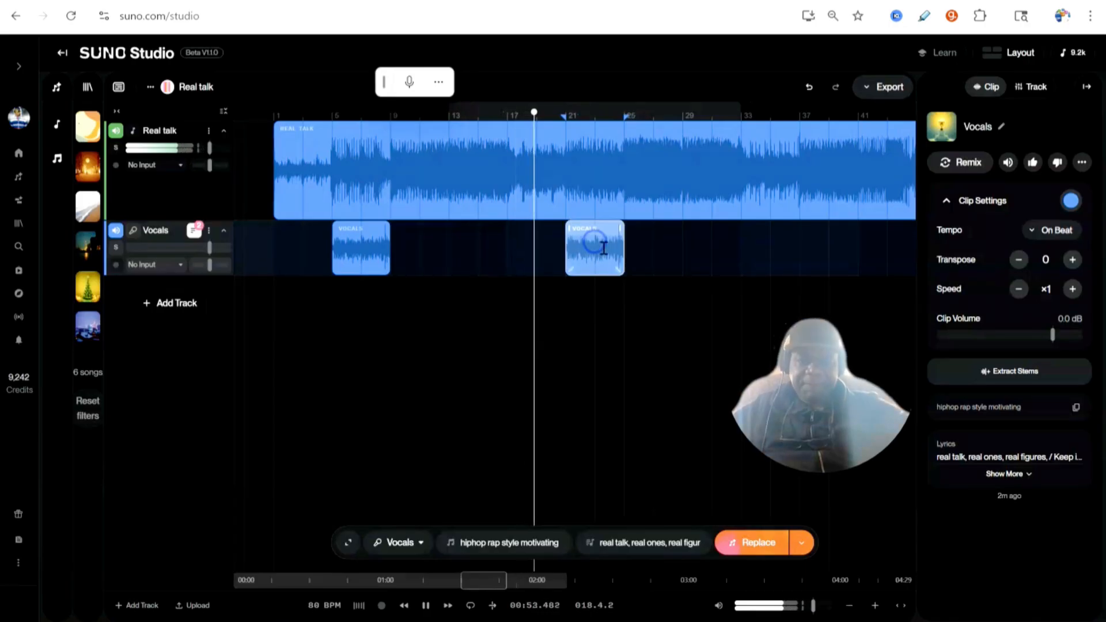
Step: Duplicate the moved vocal clip so a copy follows it at about bar 25
right_click(596, 231)
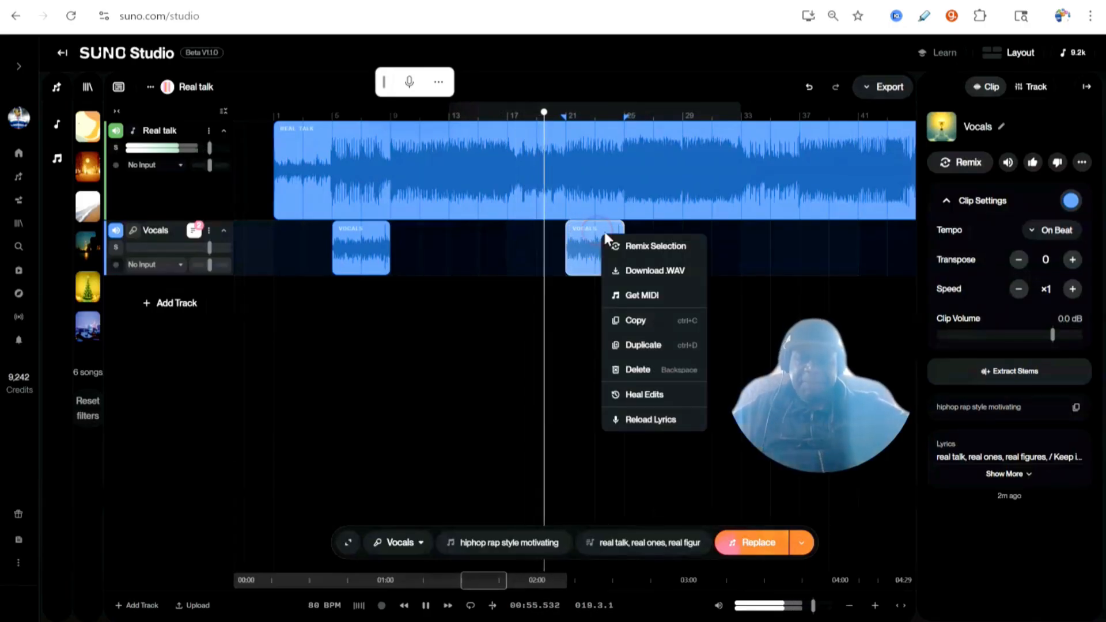
click(631, 344)
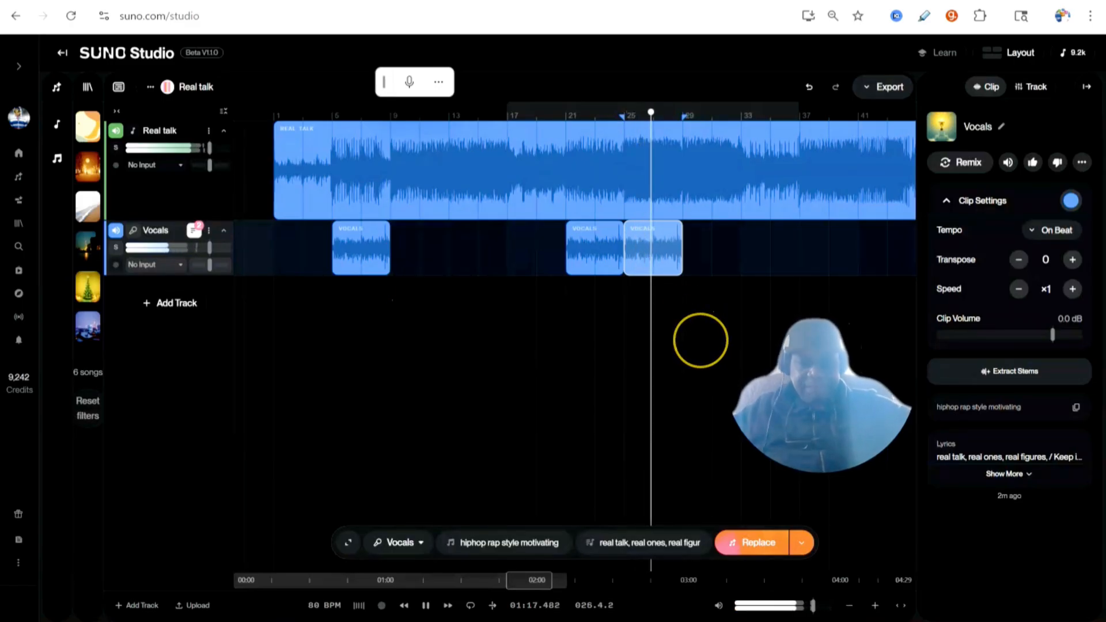
Step: Pause playback, zoom into the vocal clips around bars 21 to 29, and play them back before pausing
scroll(700, 340, up, 3)
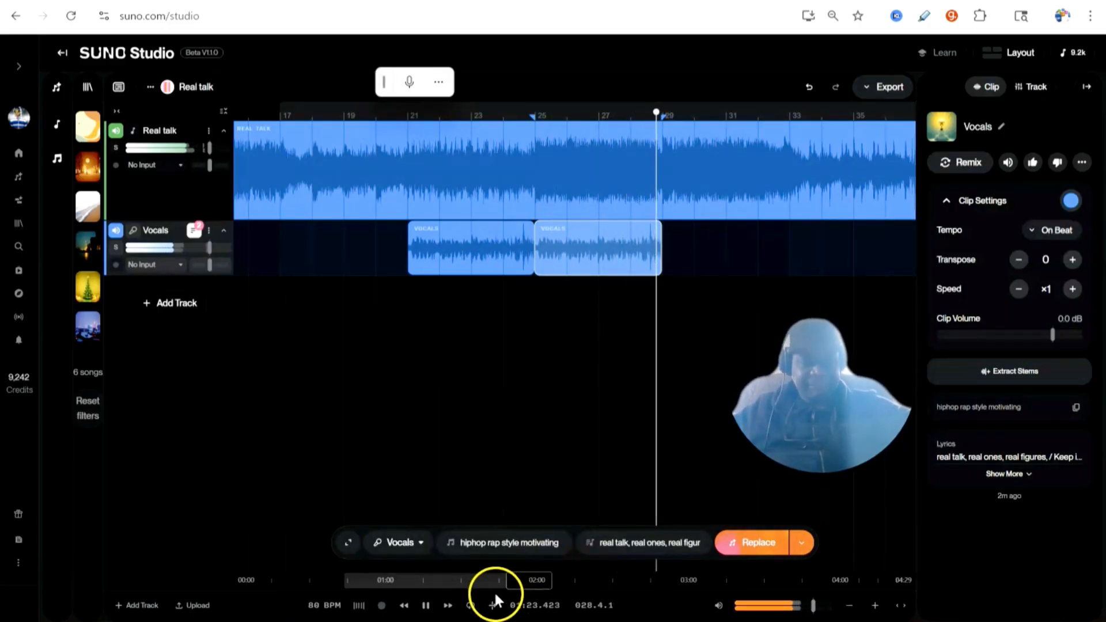
click(429, 602)
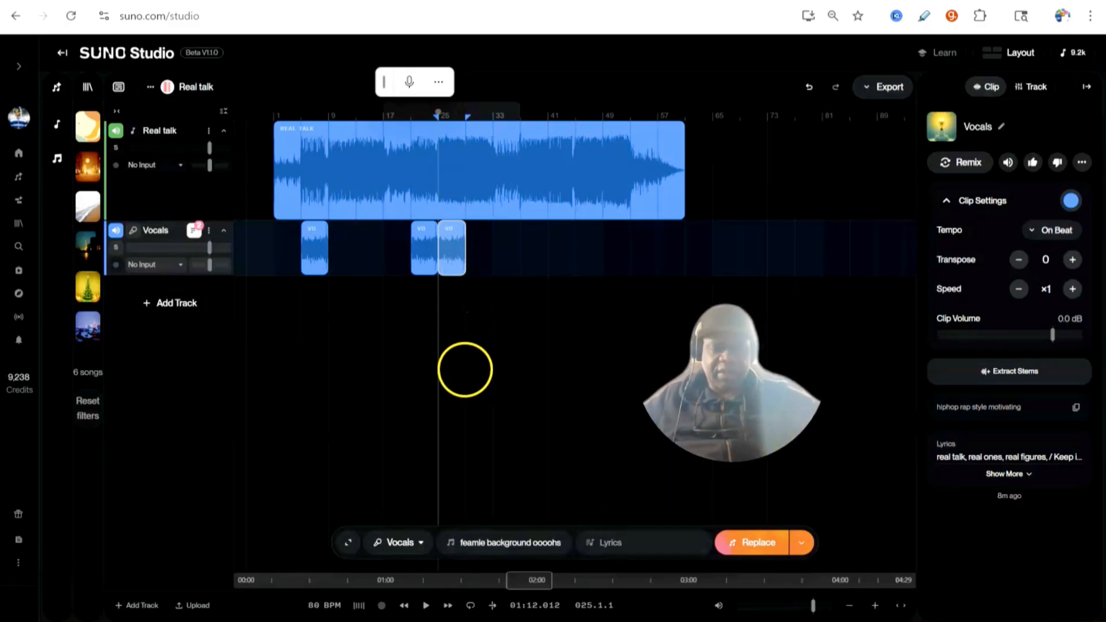
scroll(462, 365, up, 5)
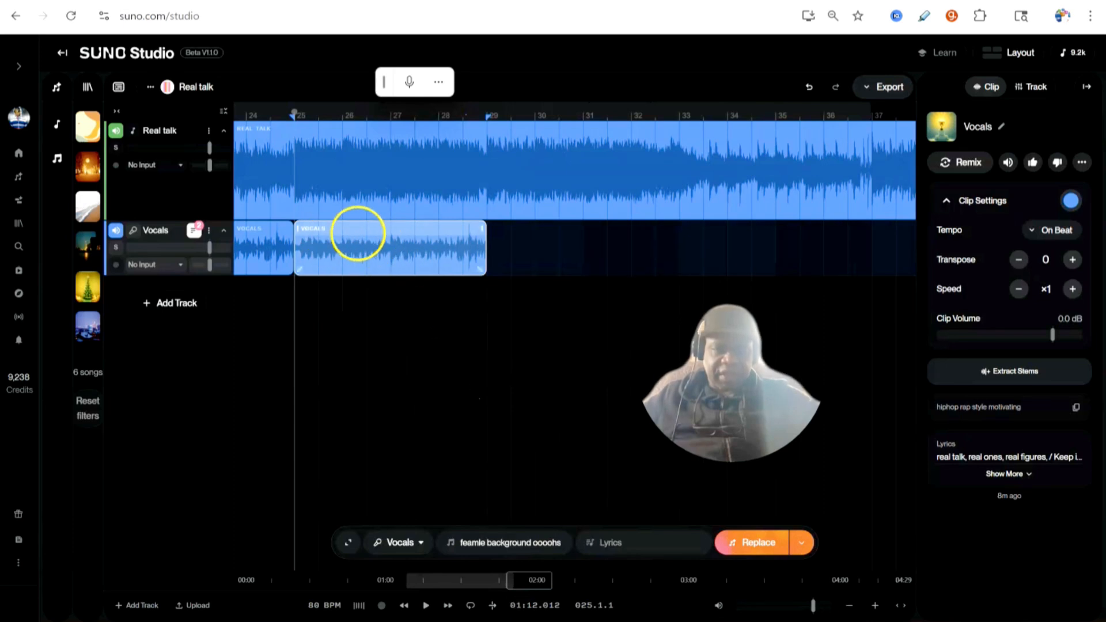
scroll(510, 431, down, 2)
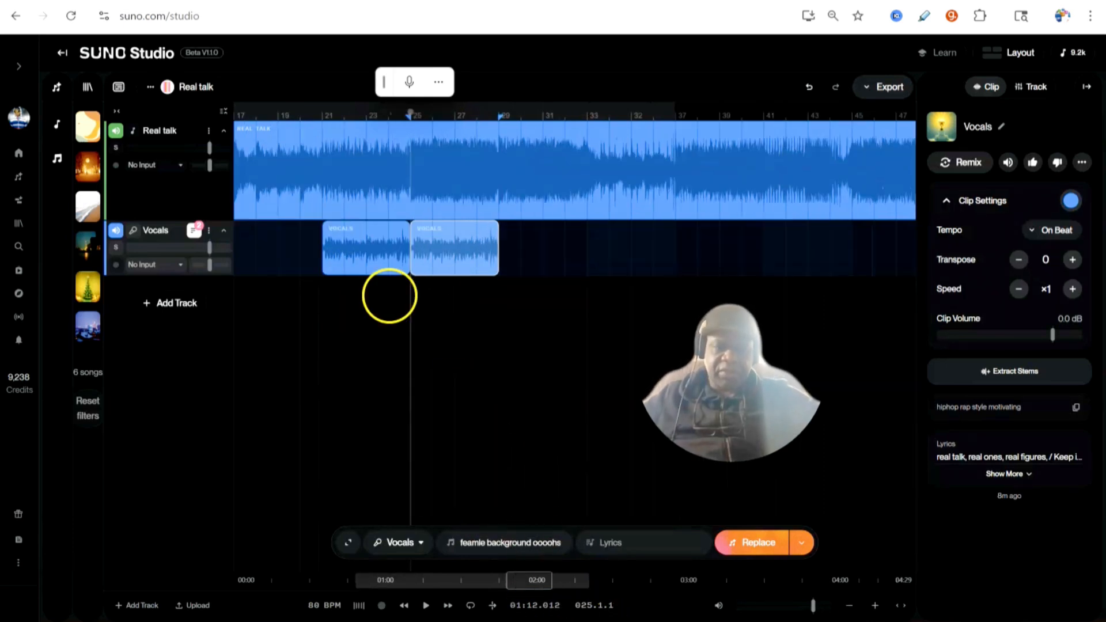
click(426, 606)
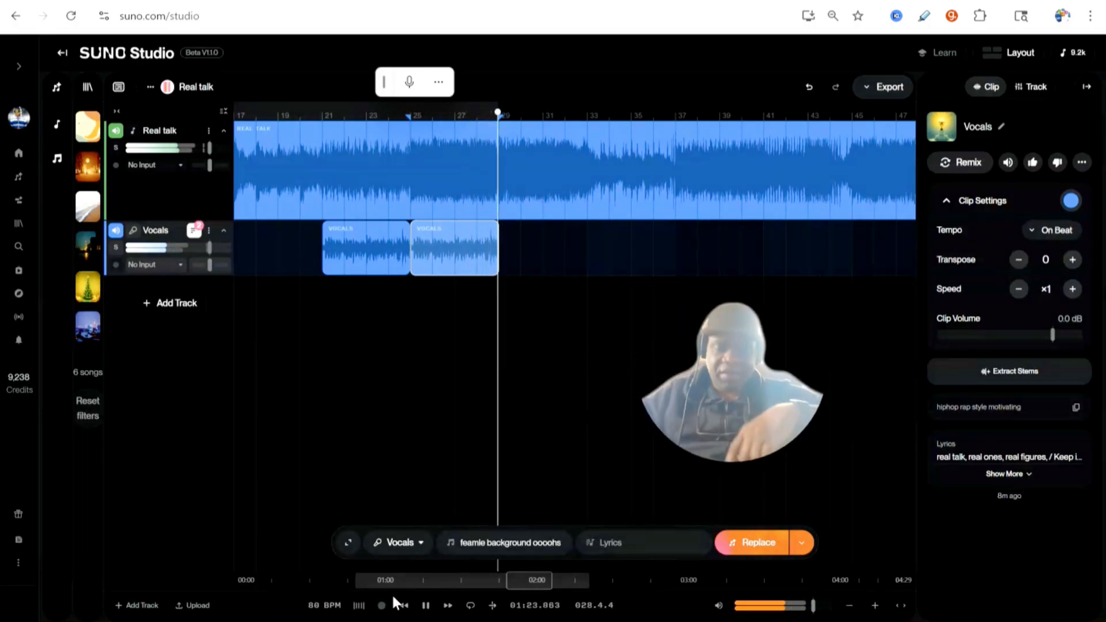
key(space)
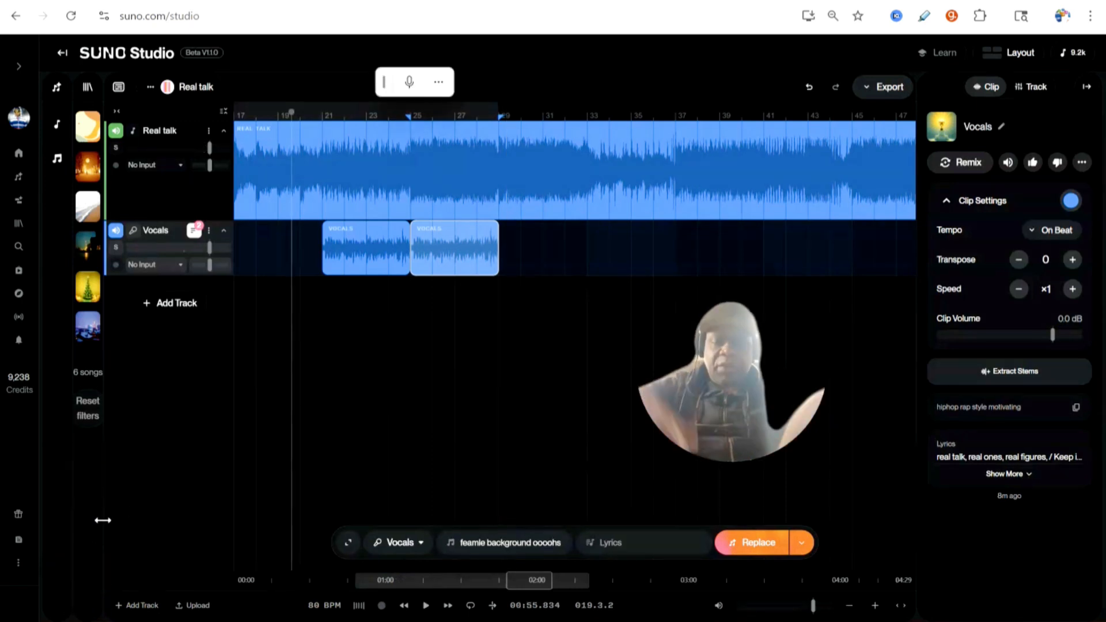